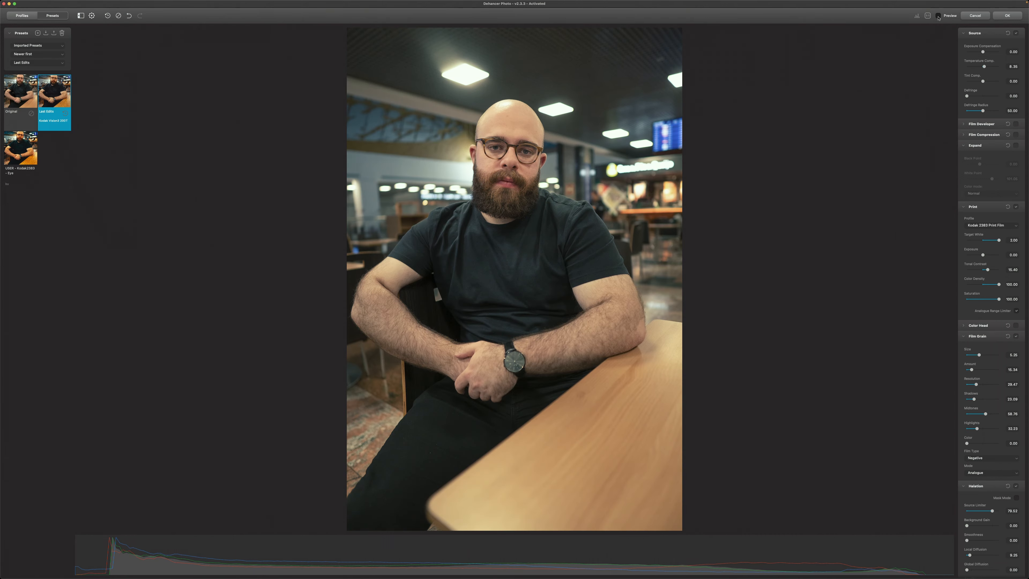
{"action": "left_click", "coordinate": [938, 17]}
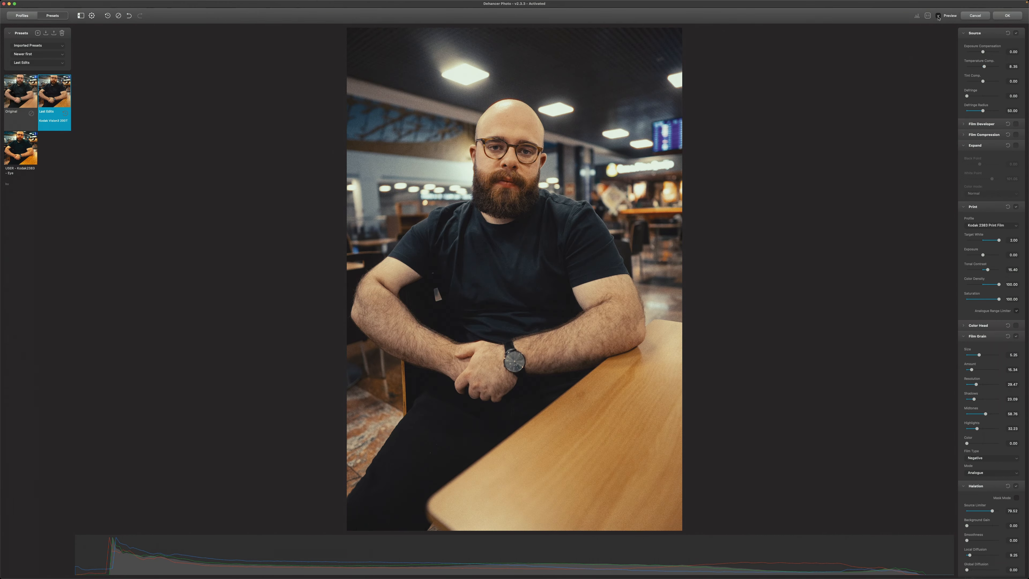
Compare the seated man's portrait with and without the film look, and apply the Dehancer edit
{"action": "left_click", "coordinate": [999, 17]}
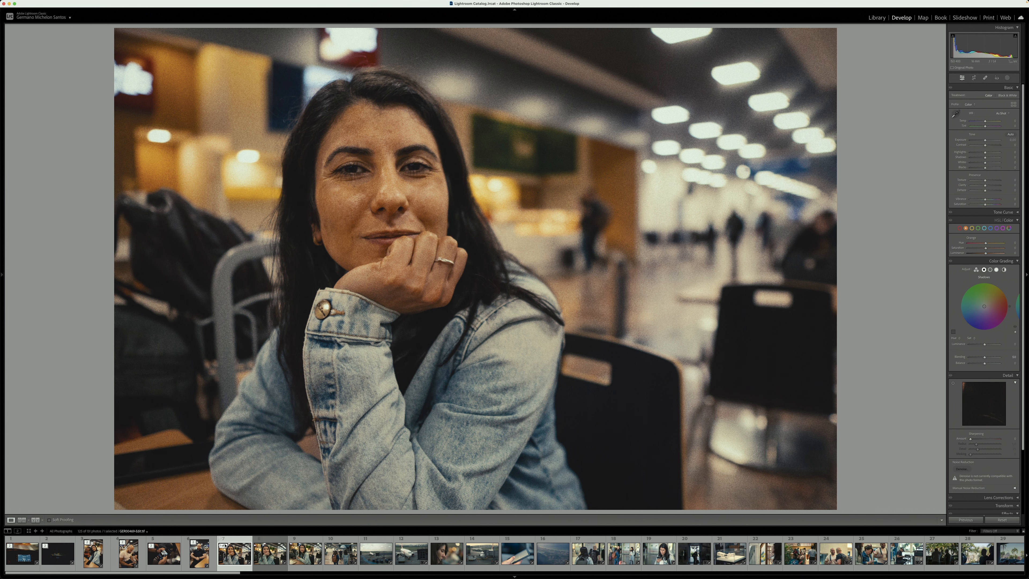
Send the portrait of the woman in the denim jacket with crossed arms to the Dehancer plugin
{"action": "left_click", "coordinate": [225, 545]}
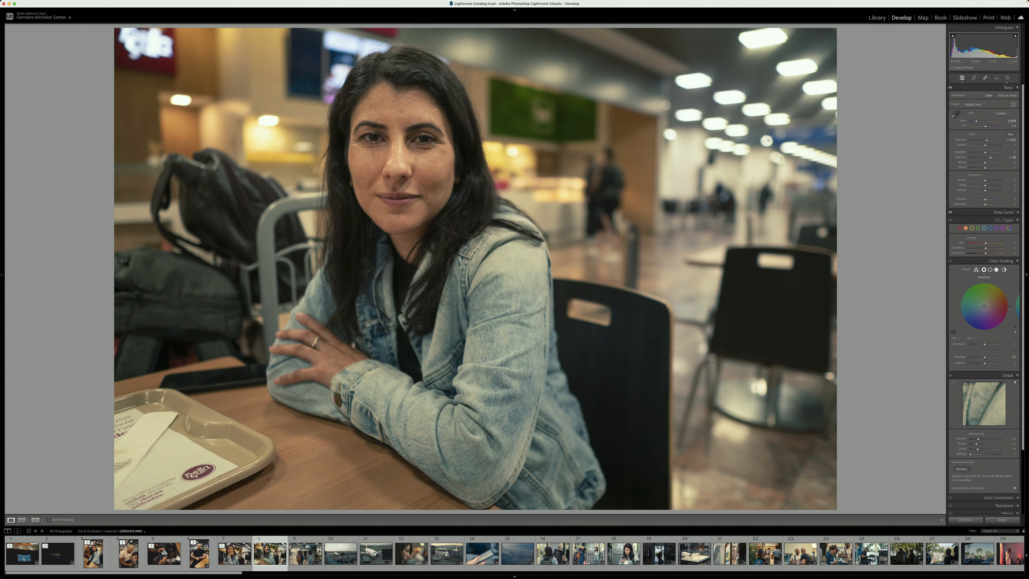
{"action": "right_click", "coordinate": [268, 550]}
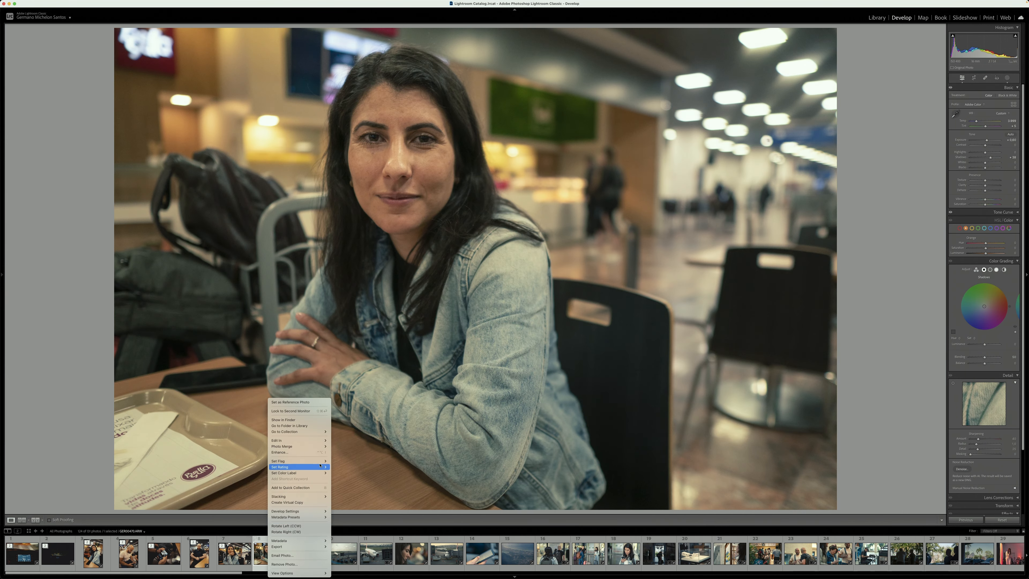
{"action": "left_click", "coordinate": [345, 449]}
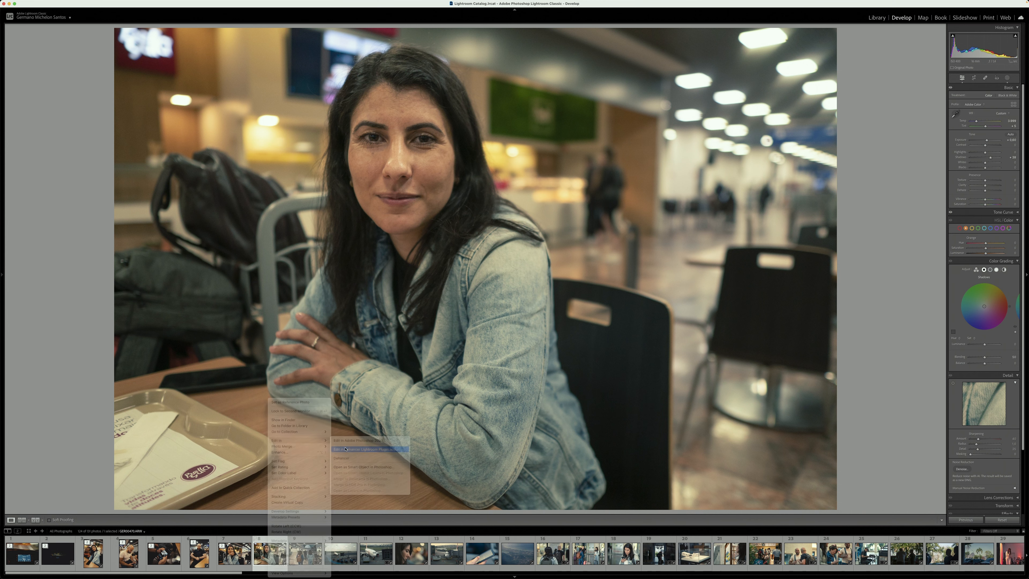
{"action": "left_click", "coordinate": [558, 262]}
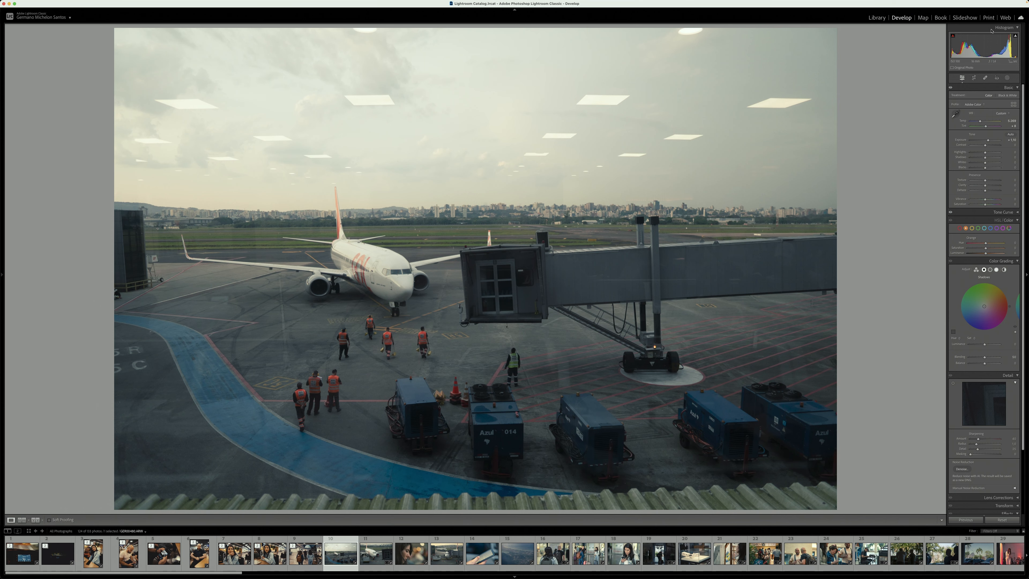
Open the airport apron photo with the airplane and workers in the Dehancer plugin and apply the film look
{"action": "right_click", "coordinate": [345, 399]}
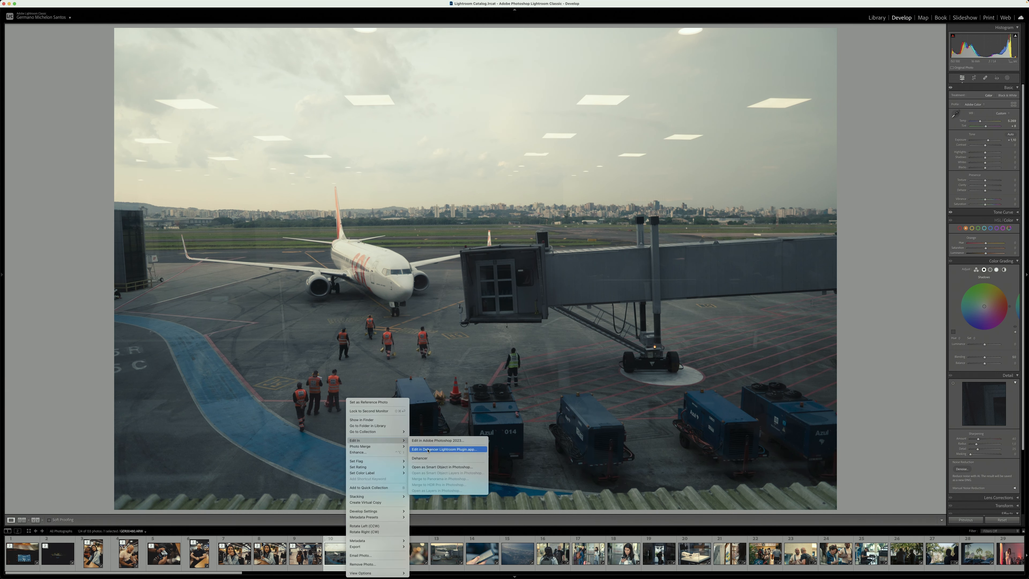
{"action": "left_click", "coordinate": [450, 452]}
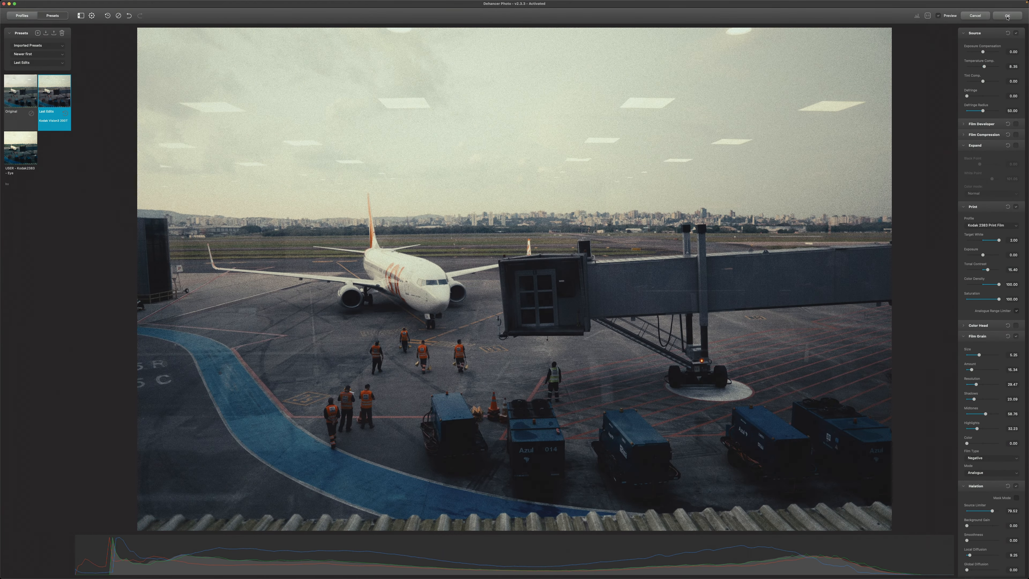
{"action": "left_click", "coordinate": [1007, 16]}
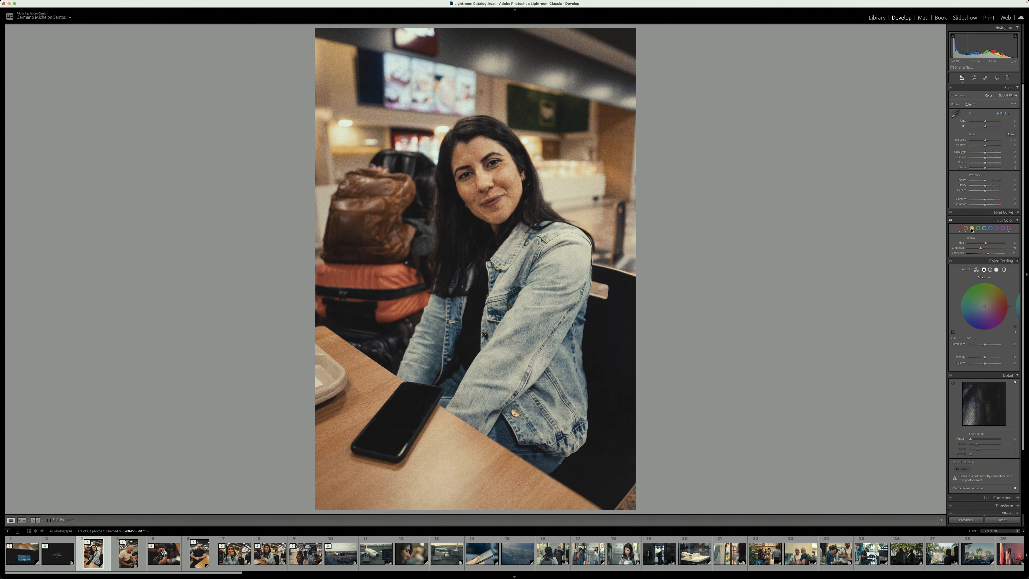
Copy the develop settings from the edited portrait of the woman with the phone and paste them onto the following edited photos
{"action": "key", "text": "super+shift+c"}
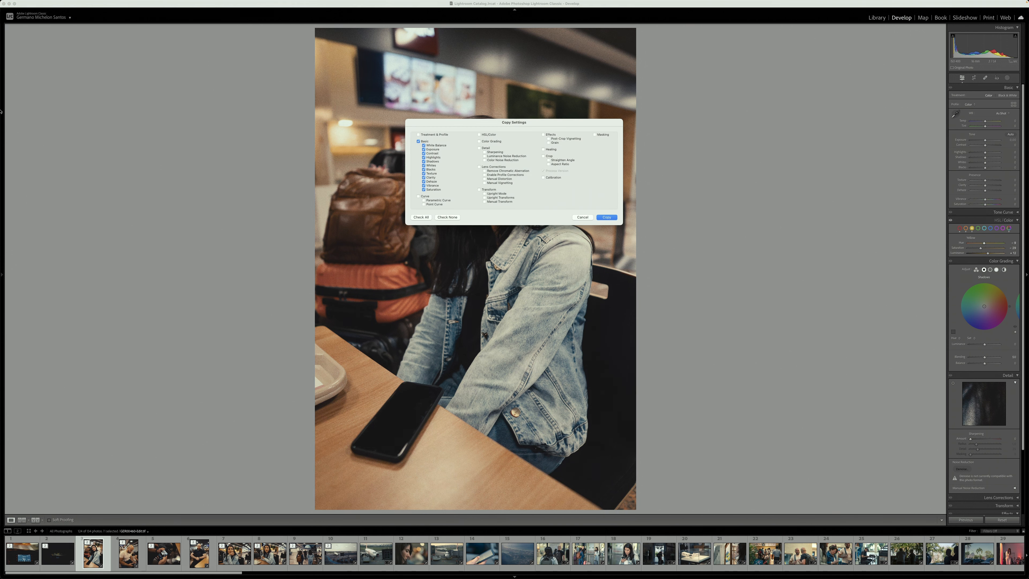
{"action": "left_click", "coordinate": [606, 217]}
{"action": "key", "text": "Right"}
{"action": "key", "text": "Right"}
{"action": "key", "text": "Right"}
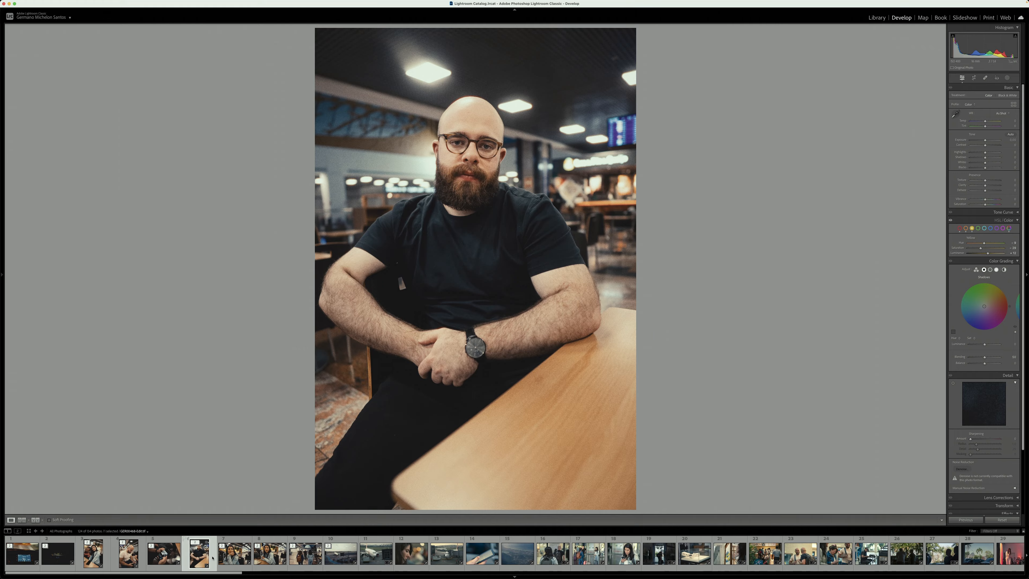
{"action": "key", "text": "Right"}
{"action": "key", "text": "Right"}
{"action": "key", "text": "Right"}
{"action": "key", "text": "Right"}
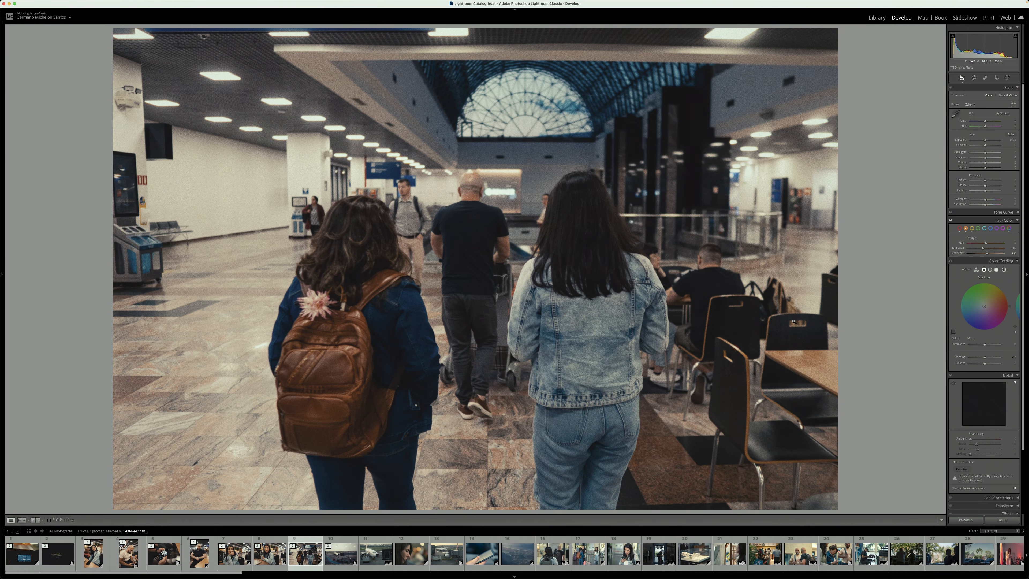
{"action": "key", "text": "Right"}
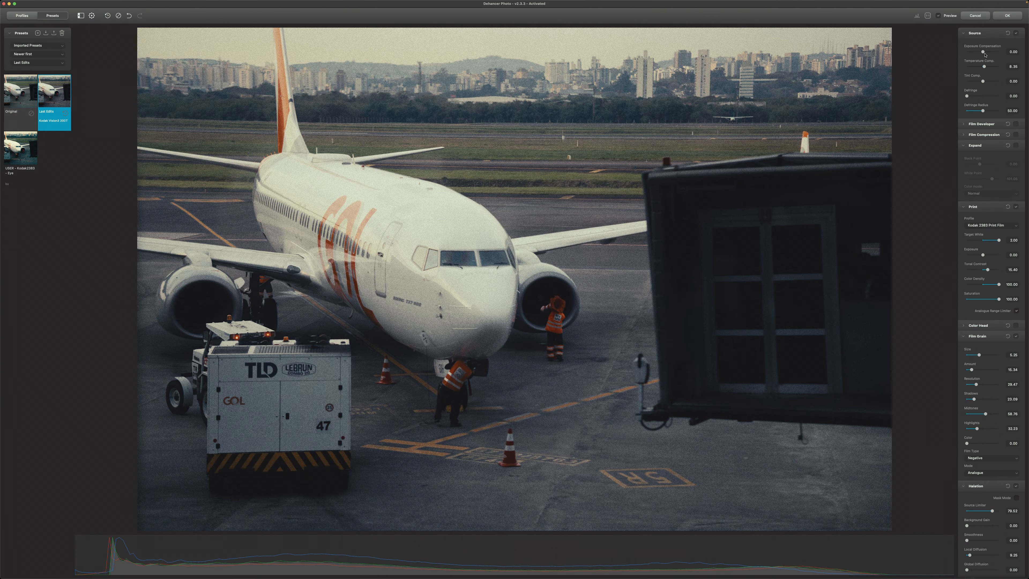
Send the next unedited photos, including the woman's profile close-up and the following landscape shots, to the Dehancer plugin
{"action": "left_click", "coordinate": [352, 549]}
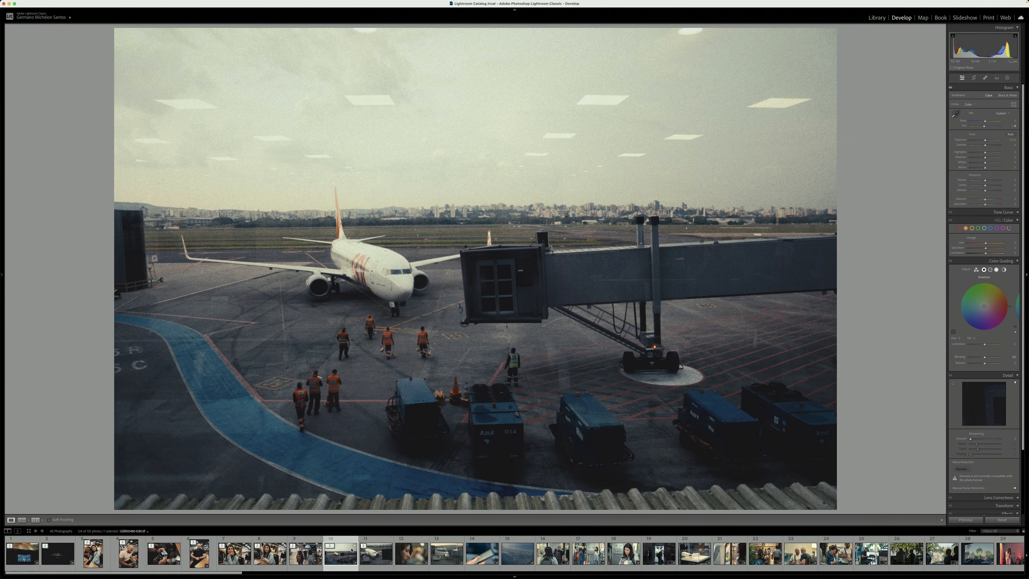
{"action": "key", "text": "Right"}
{"action": "right_click", "coordinate": [403, 552]}
{"action": "left_click", "coordinate": [499, 443]}
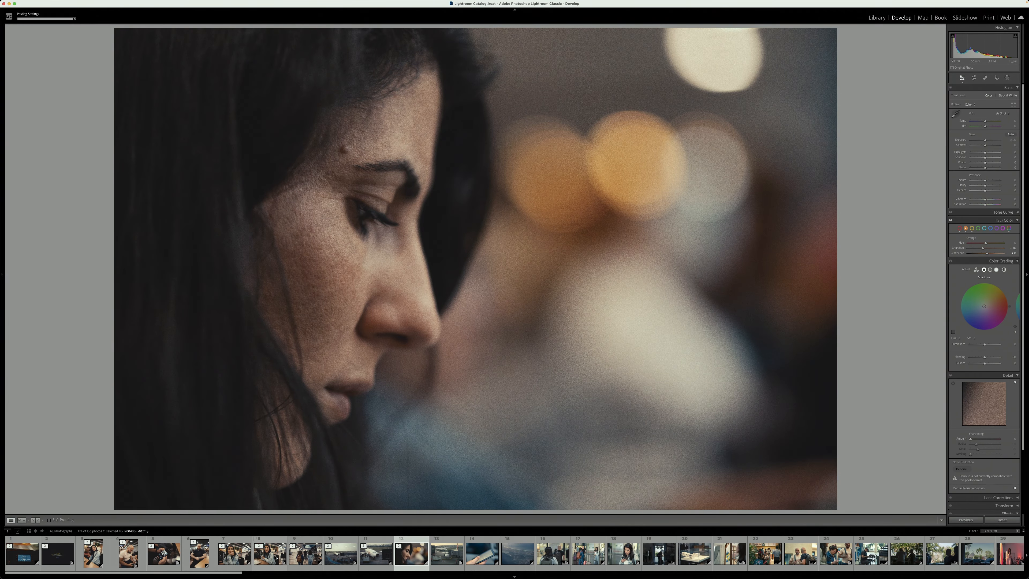
{"action": "right_click", "coordinate": [441, 552]}
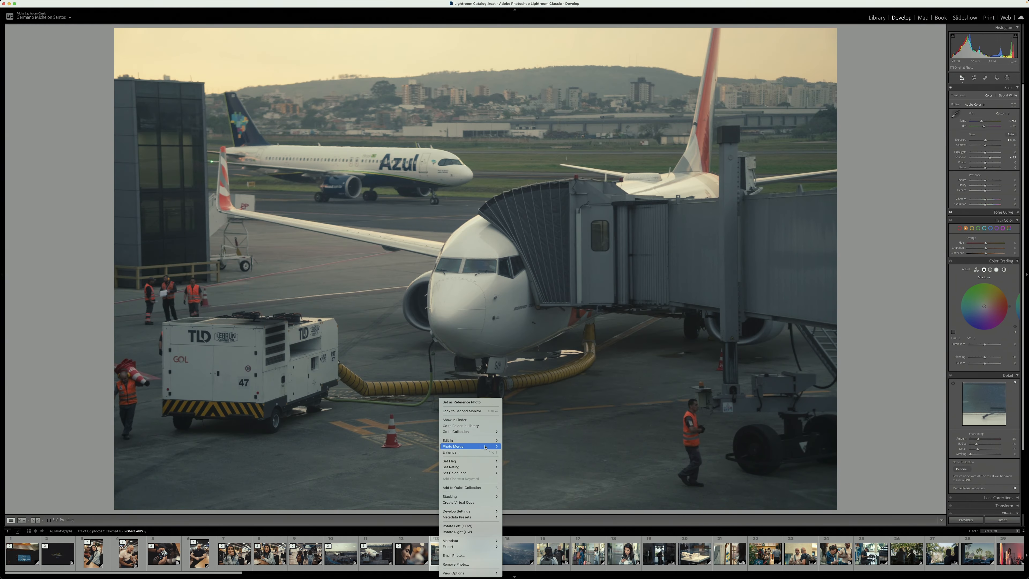
{"action": "left_click", "coordinate": [527, 440]}
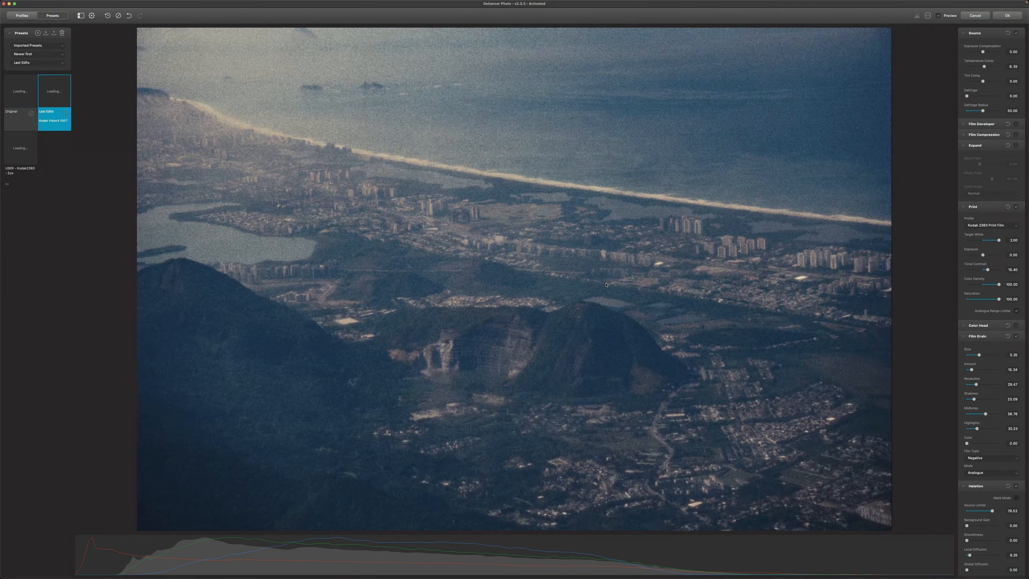
{"action": "right_click", "coordinate": [541, 552]}
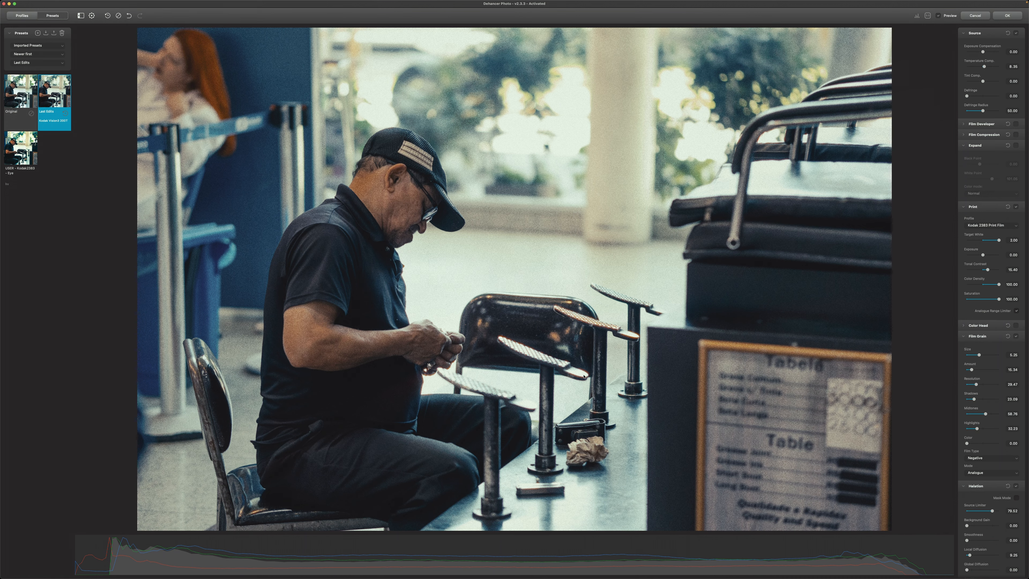
Compare the Dehancer film look with the unprocessed photo and check the exposure compensation
{"action": "left_click", "coordinate": [1016, 486]}
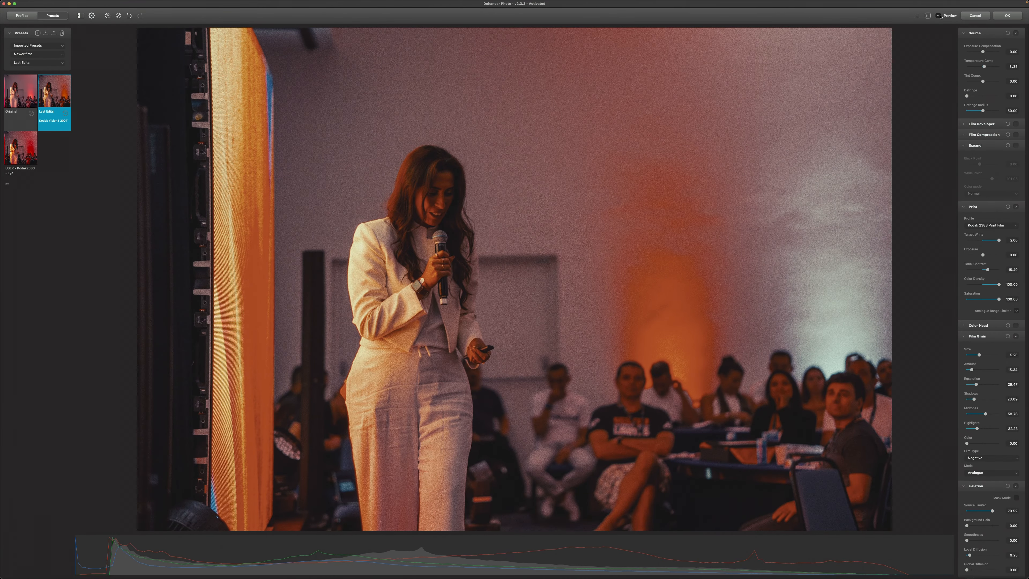
{"action": "left_click", "coordinate": [939, 15]}
{"action": "left_click", "coordinate": [938, 16]}
{"action": "left_click", "coordinate": [982, 51]}
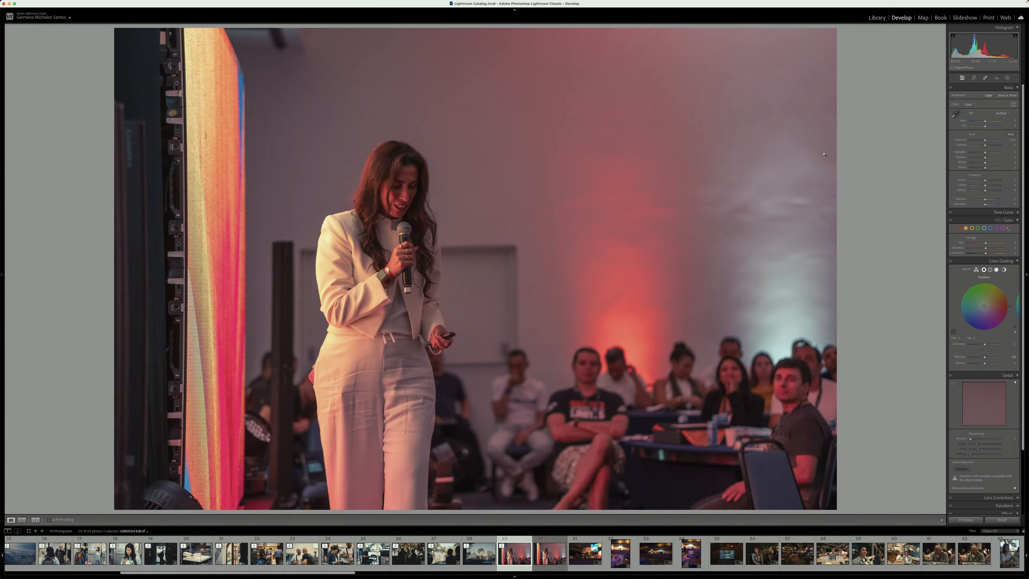
Adjust the orange saturation and luminance in the photo of the woman speaking on stage
{"action": "left_click_drag", "start_coordinate": [998, 254], "coordinate": [993, 253]}
{"action": "left_click", "coordinate": [966, 229]}
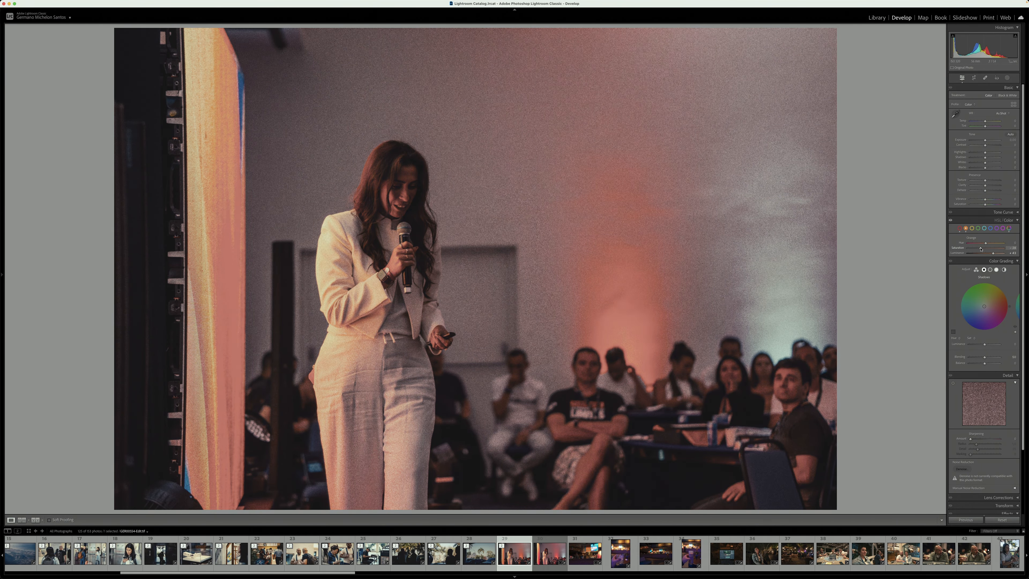
{"action": "double_click", "coordinate": [981, 248]}
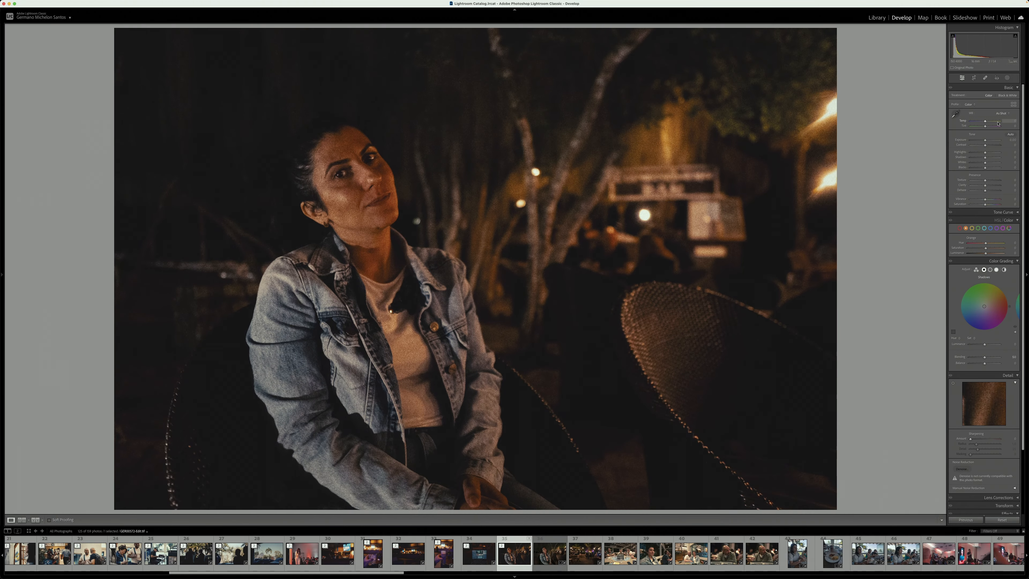
Raise the orange luminance, lower the orange saturation and reduce the blacks in the night portrait of the woman
{"action": "left_click_drag", "start_coordinate": [985, 253], "coordinate": [991, 253]}
{"action": "left_click_drag", "start_coordinate": [986, 248], "coordinate": [981, 248]}
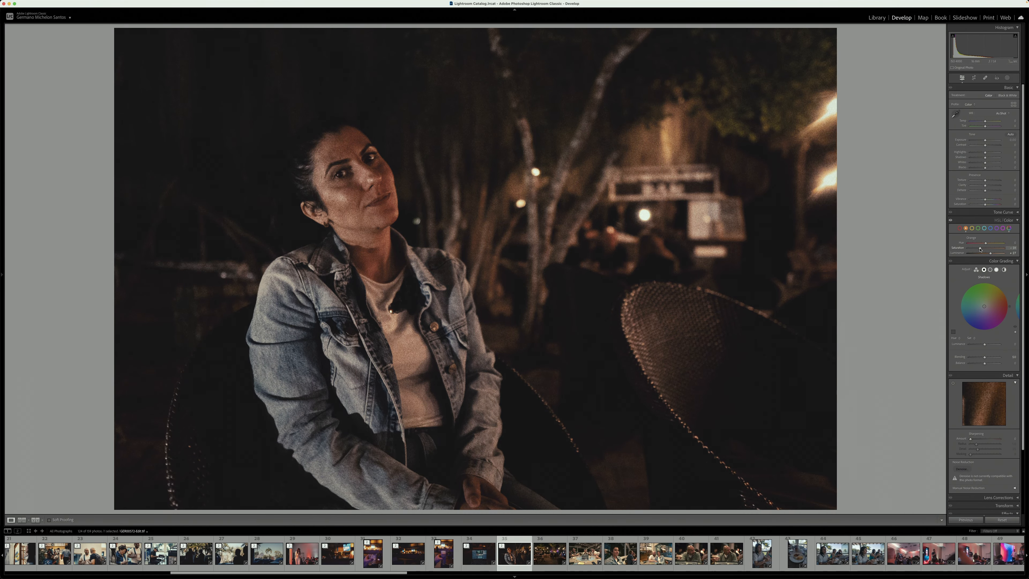
{"action": "left_click_drag", "start_coordinate": [985, 168], "coordinate": [981, 169]}
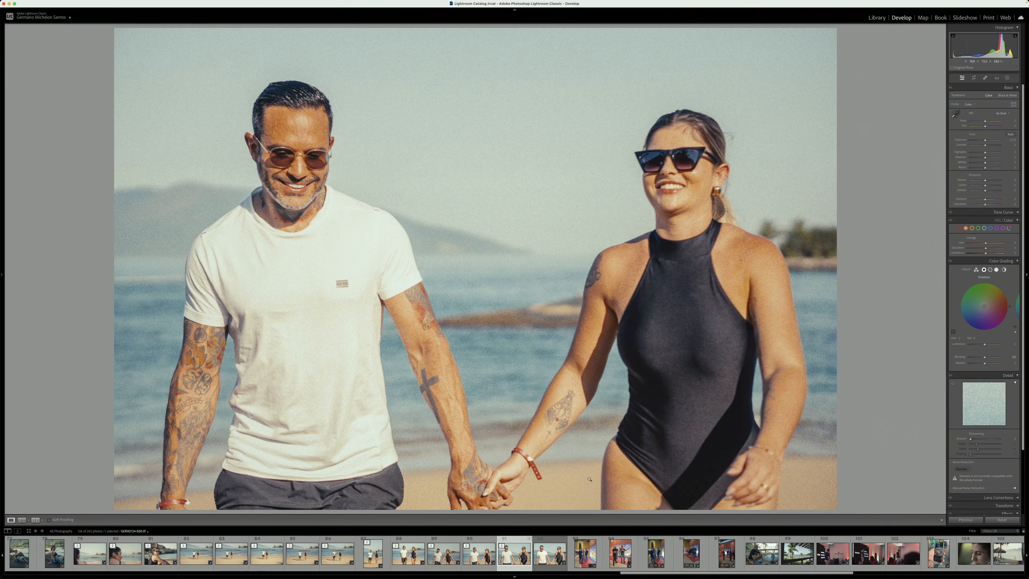
Send the beach photo of the woman in the striped dress to Dehancer as a copy with Lightroom adjustments
{"action": "left_click", "coordinate": [549, 552]}
{"action": "left_click", "coordinate": [552, 269]}
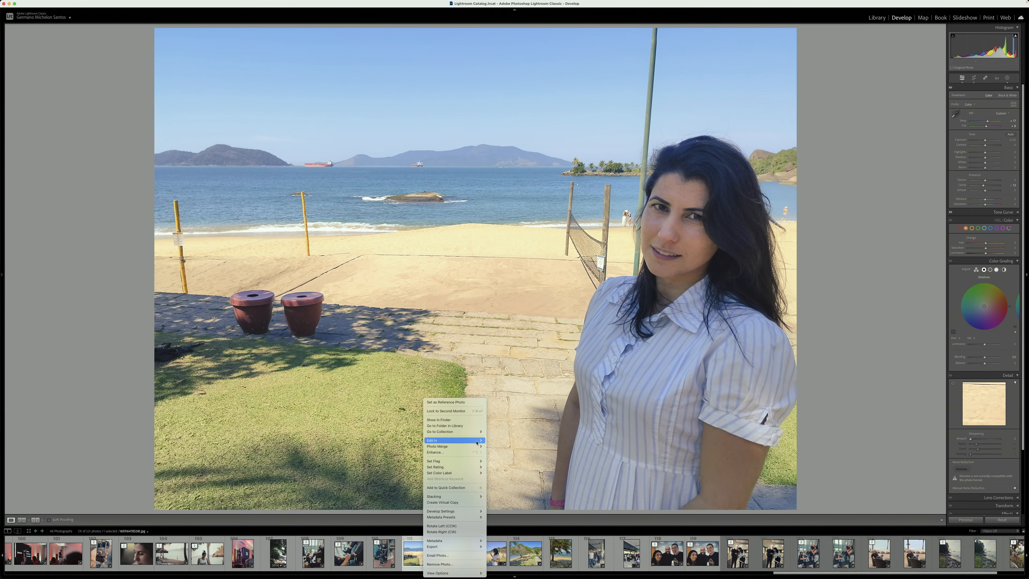
{"action": "mouse_move", "coordinate": [476, 442]}
{"action": "left_click", "coordinate": [522, 449]}
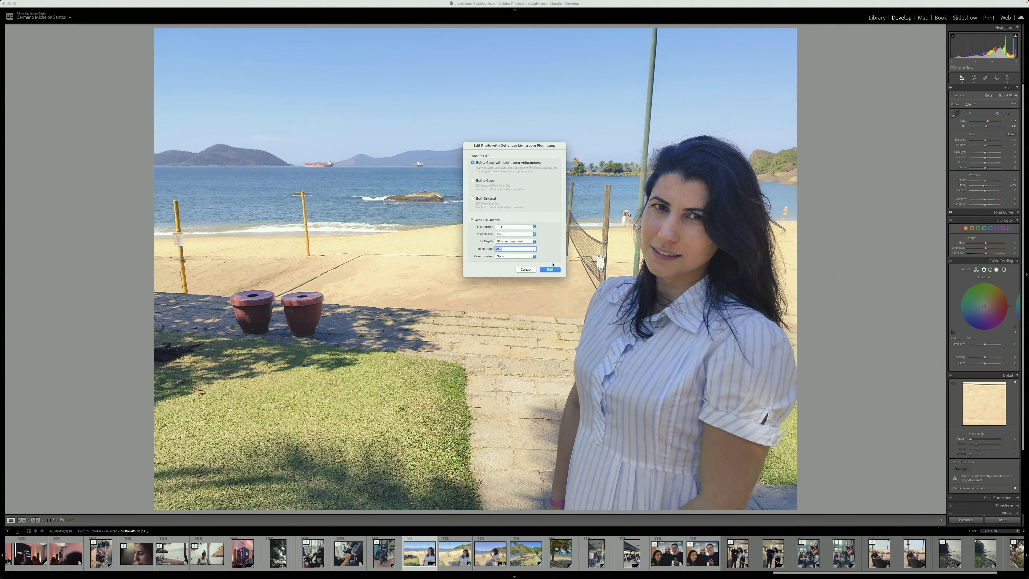
{"action": "left_click", "coordinate": [553, 269]}
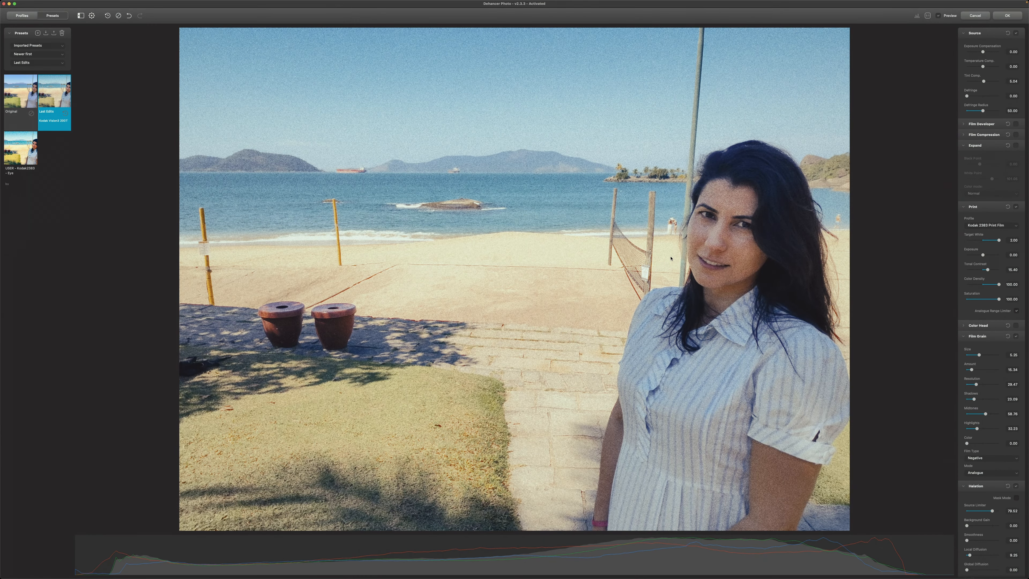
Compare the beach portrait repeatedly with and without the Dehancer film look
{"action": "left_click", "coordinate": [951, 17]}
{"action": "left_click", "coordinate": [951, 18]}
{"action": "left_click", "coordinate": [952, 17]}
{"action": "left_click", "coordinate": [952, 17]}
{"action": "left_click", "coordinate": [952, 17]}
{"action": "left_click", "coordinate": [952, 17]}
{"action": "left_click", "coordinate": [952, 17]}
{"action": "left_click", "coordinate": [952, 16]}
{"action": "left_click", "coordinate": [952, 16]}
{"action": "left_click", "coordinate": [952, 16]}
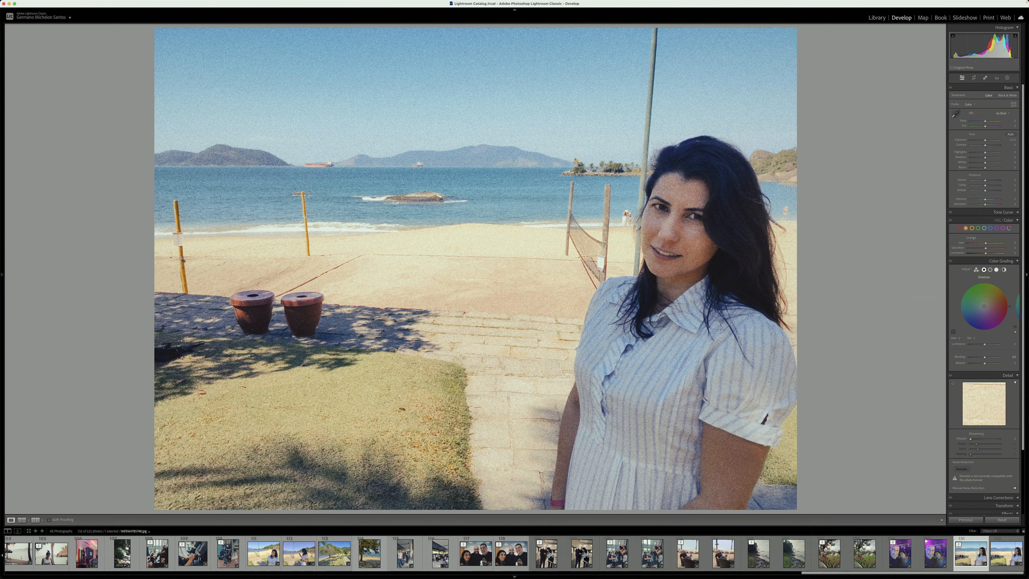
Send the smiling beach portrait with the rocky hillside to Dehancer as a copy with Lightroom adjustments
{"action": "right_click", "coordinate": [273, 552]}
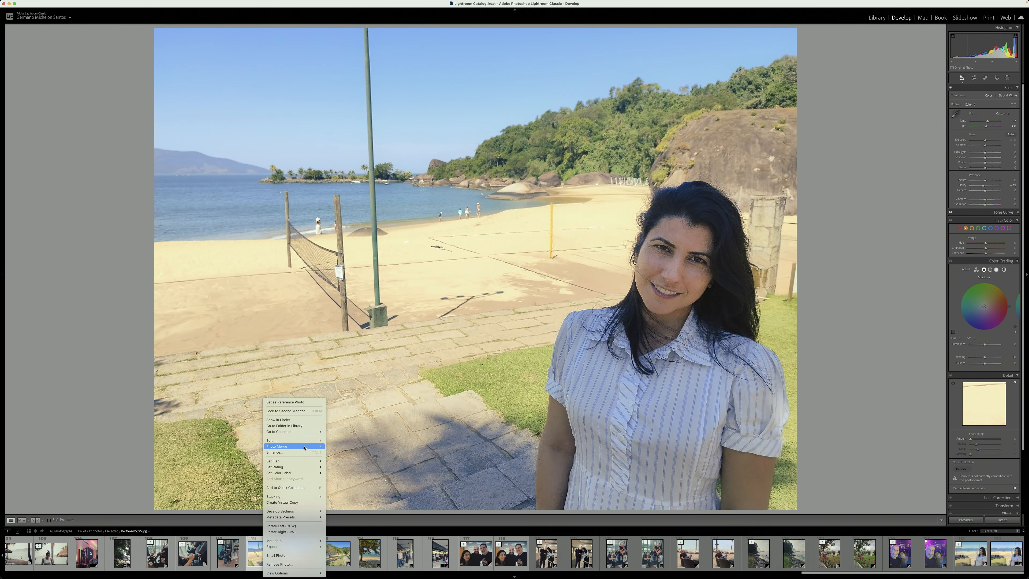
{"action": "mouse_move", "coordinate": [304, 441]}
{"action": "left_click", "coordinate": [356, 449]}
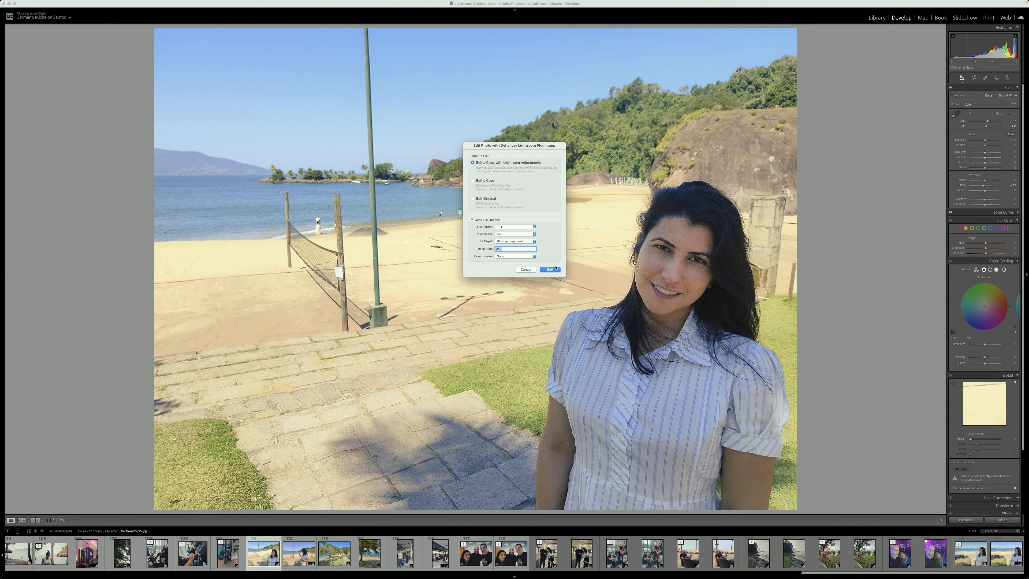
{"action": "left_click", "coordinate": [554, 269]}
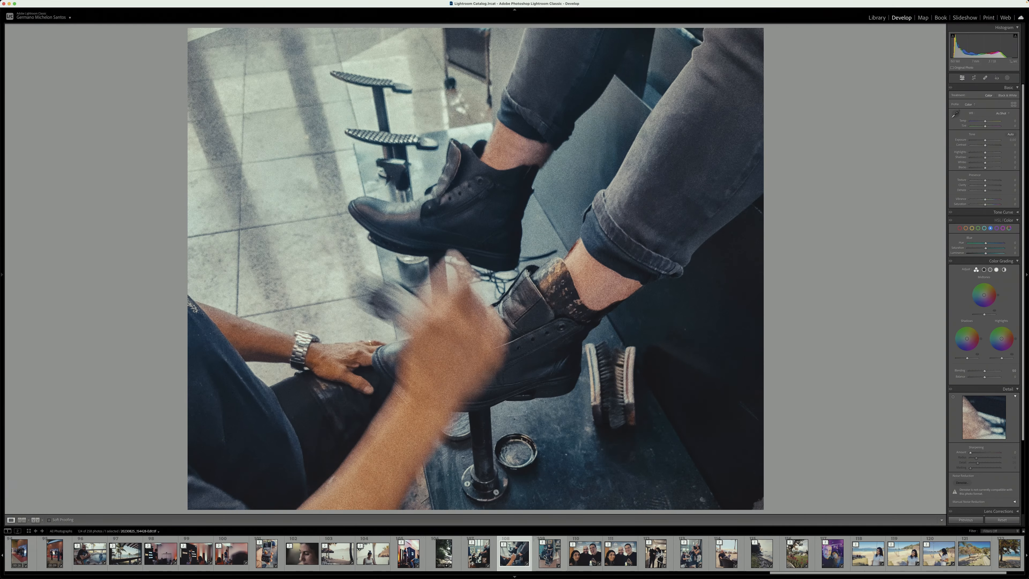
Page through the edited photos one by one to check the film look across the set
{"action": "key", "text": "Right"}
{"action": "key", "text": "Right"}
{"action": "key", "text": "Right"}
{"action": "key", "text": "Right"}
{"action": "key", "text": "Right"}
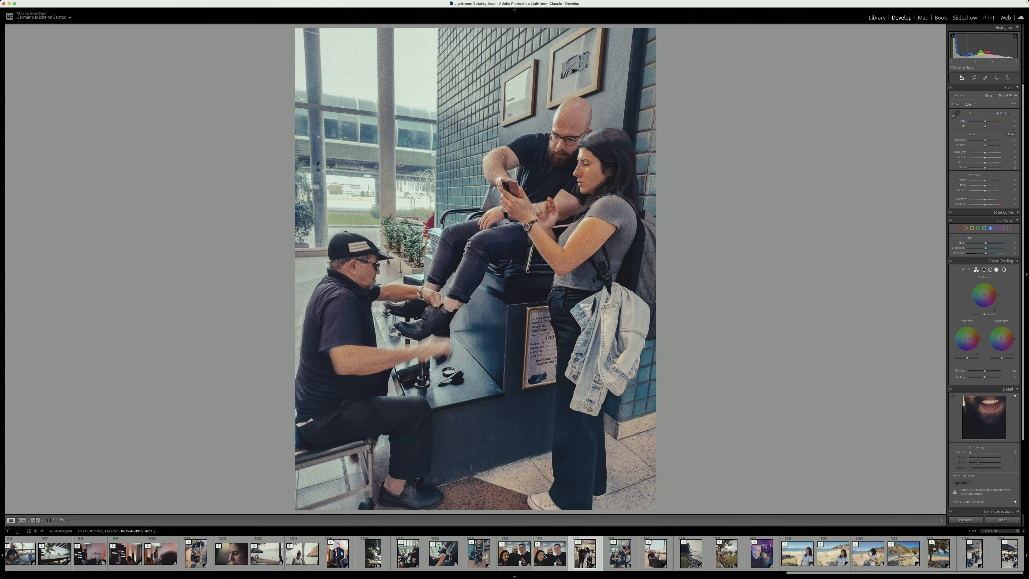
{"action": "key", "text": "Right"}
{"action": "key", "text": "Right"}
{"action": "key", "text": "Right"}
{"action": "key", "text": "Right"}
{"action": "key", "text": "Right"}
{"action": "key", "text": "Right"}
{"action": "key", "text": "Right"}
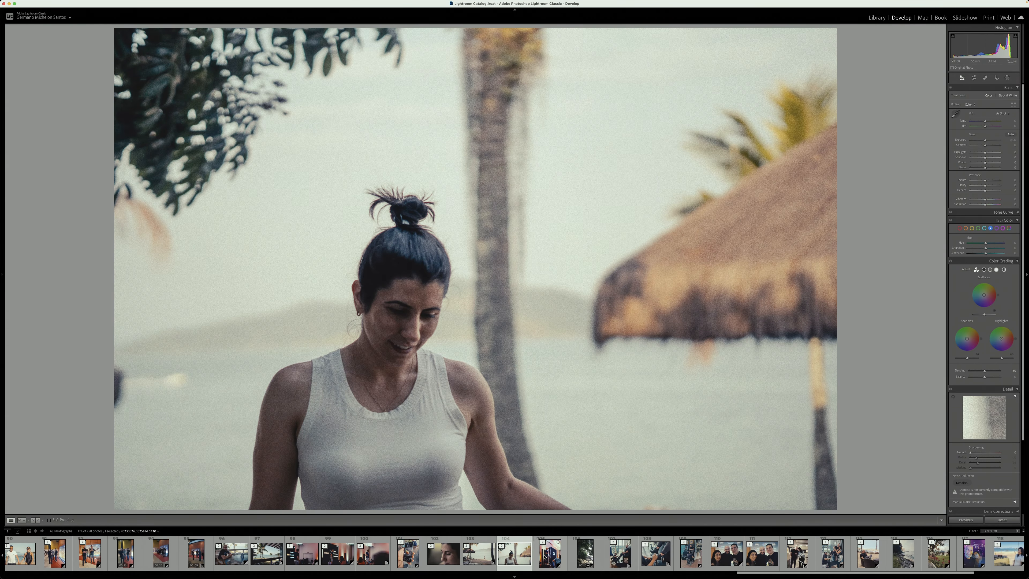
{"action": "key", "text": "Left"}
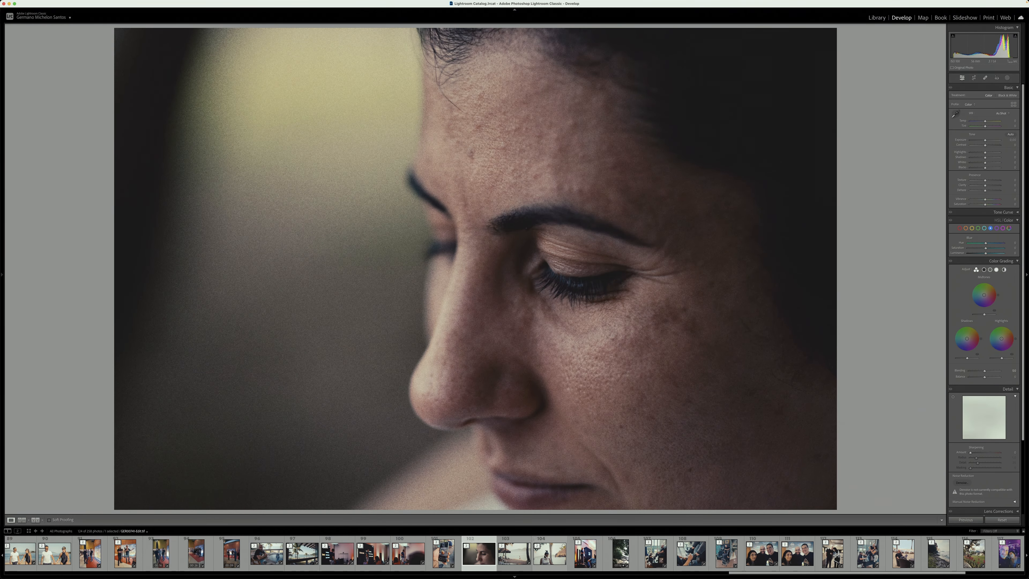